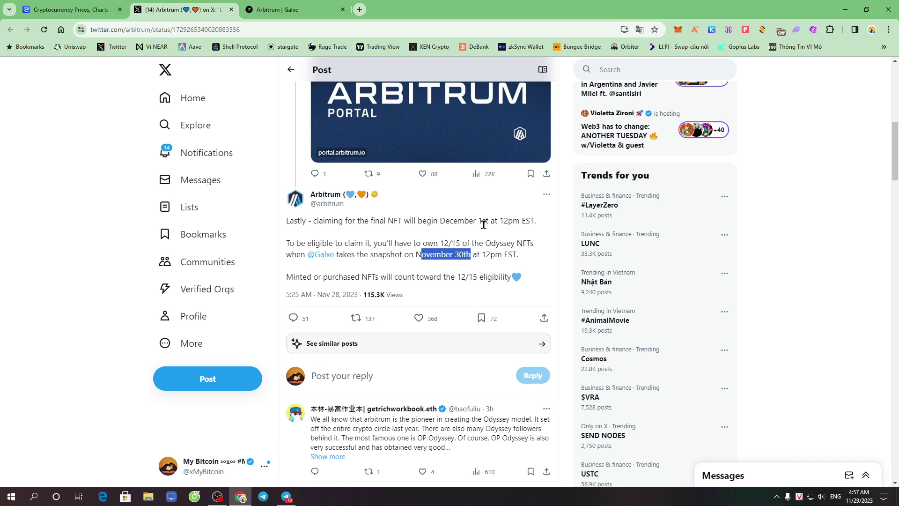
Highlight the final NFT's claim date, the minted-or-purchased rule and the 12/15 requirement in the Arbitrum post.
{"action": "left_click_drag", "start_coordinate": [482, 222], "coordinate": [434, 221]}
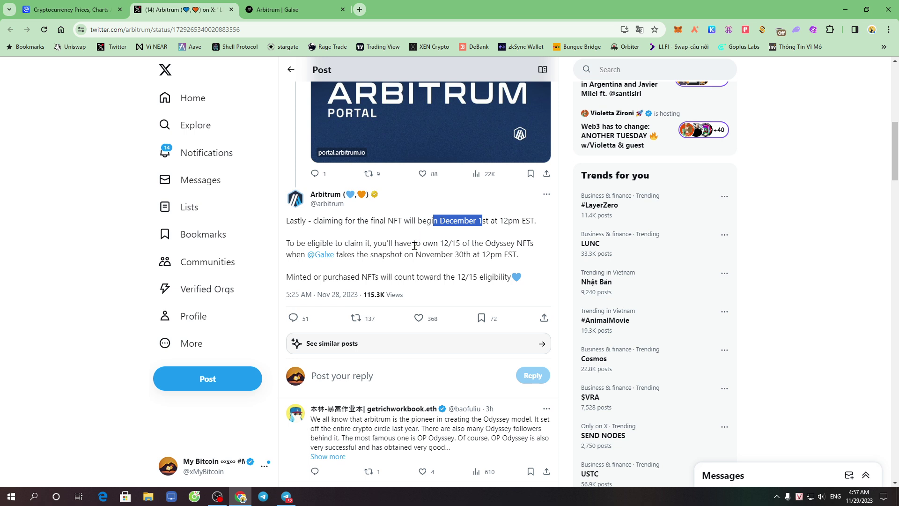
{"action": "left_click_drag", "start_coordinate": [286, 277], "coordinate": [350, 277]}
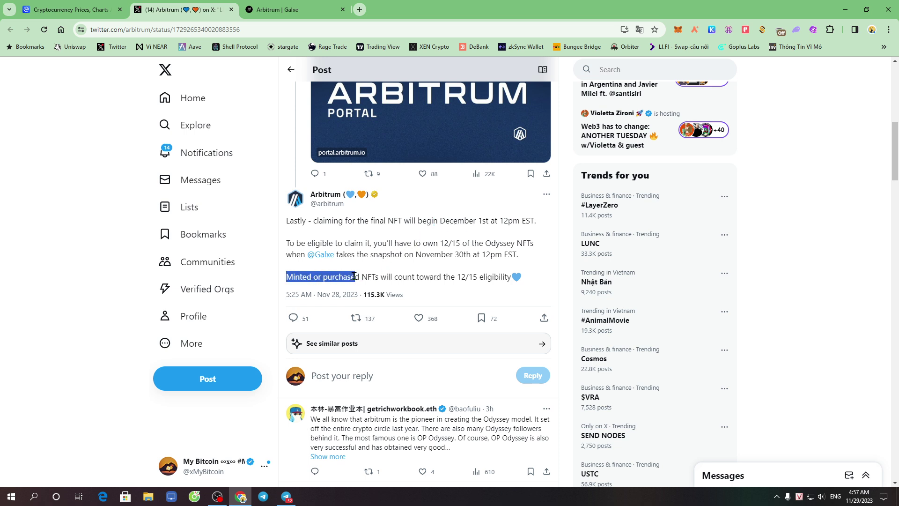
{"action": "left_click", "coordinate": [422, 271]}
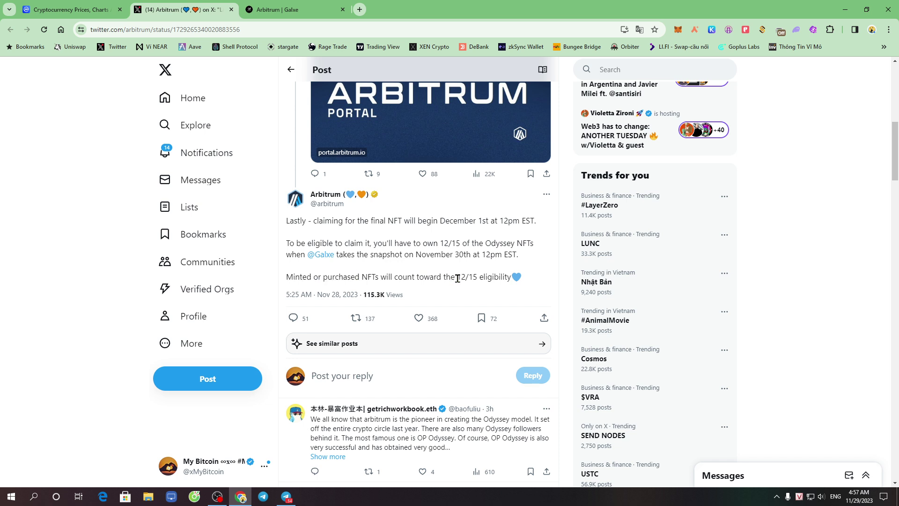
{"action": "left_click_drag", "start_coordinate": [457, 277], "coordinate": [475, 277]}
Open the Element marketplace account page in a new browser tab.
{"action": "left_click", "coordinate": [360, 10]}
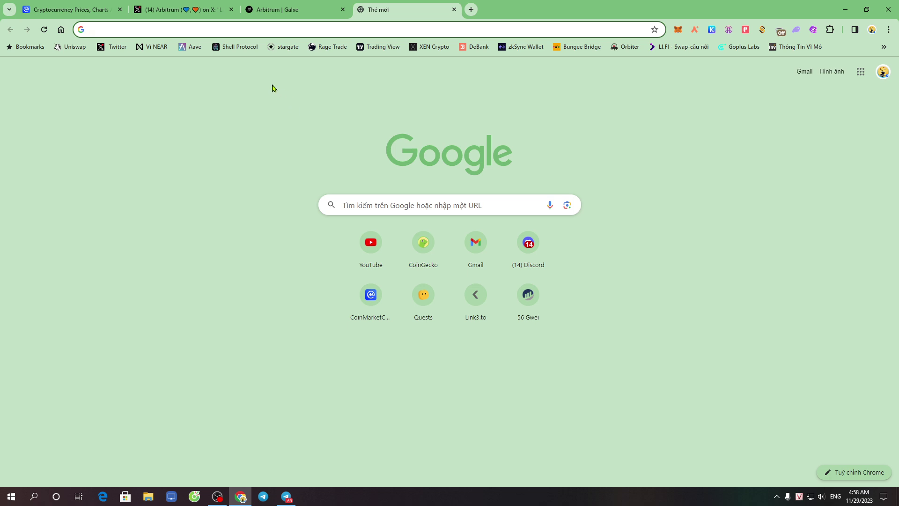
{"action": "type", "text": "ele"}
{"action": "key", "text": "Return"}
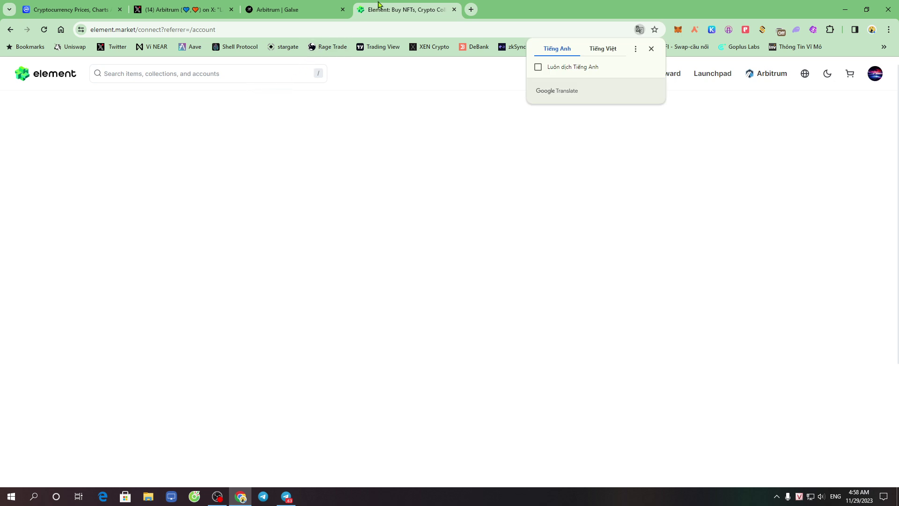
{"action": "double_click", "coordinate": [241, 29]}
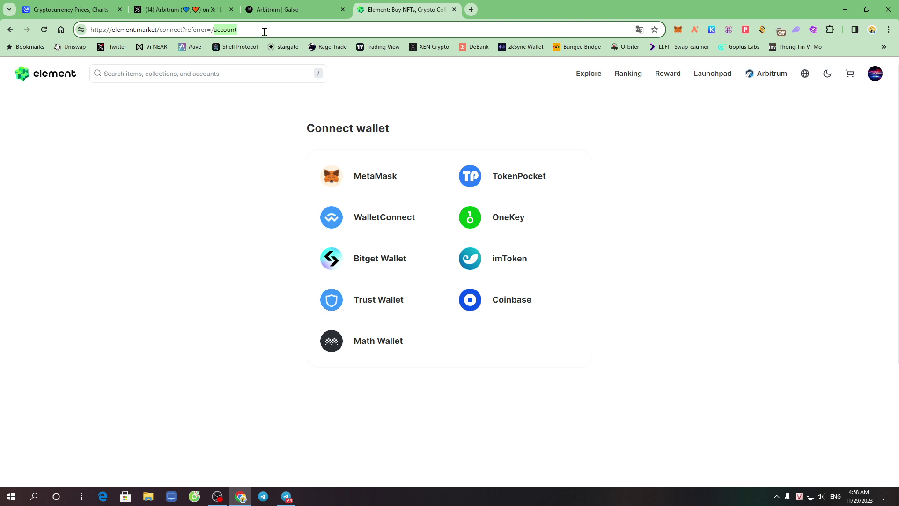
Select Arbitrum as the network on the Element marketplace.
{"action": "left_click", "coordinate": [772, 74]}
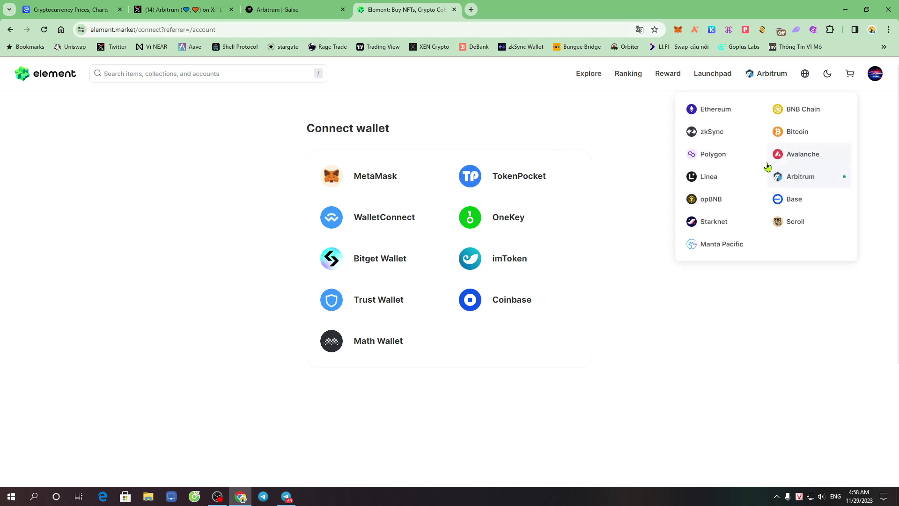
{"action": "left_click", "coordinate": [770, 75]}
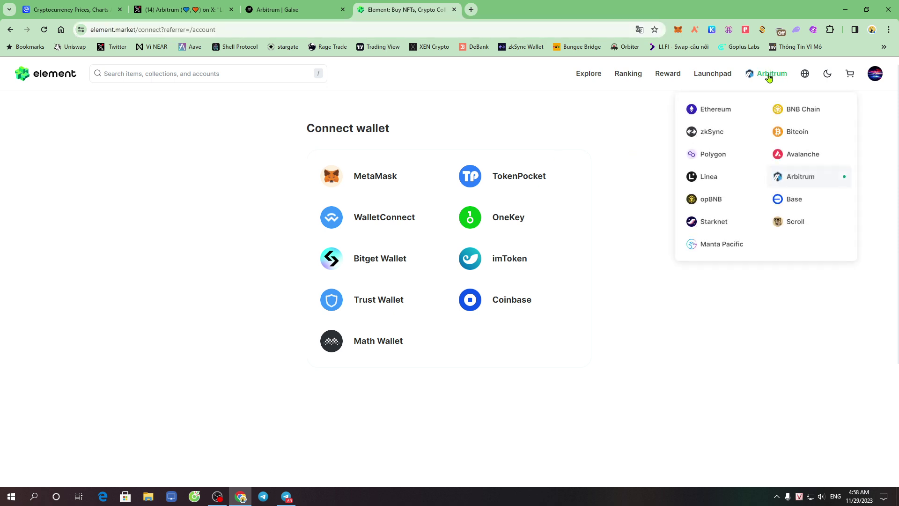
{"action": "double_click", "coordinate": [769, 74]}
{"action": "left_click", "coordinate": [769, 76]}
{"action": "left_click", "coordinate": [769, 77]}
{"action": "left_click", "coordinate": [804, 178]}
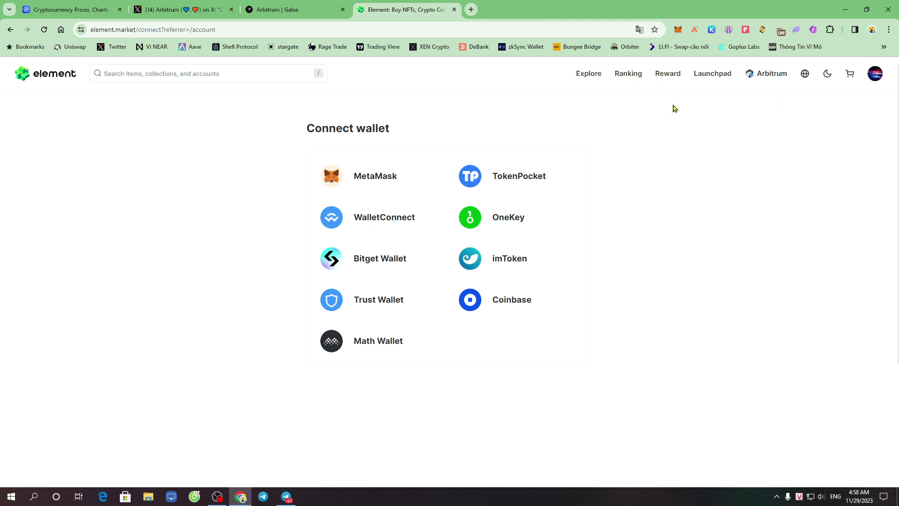
Check in the MetaMask wallet which network is selected, and close the wallet.
{"action": "left_click", "coordinate": [679, 30]}
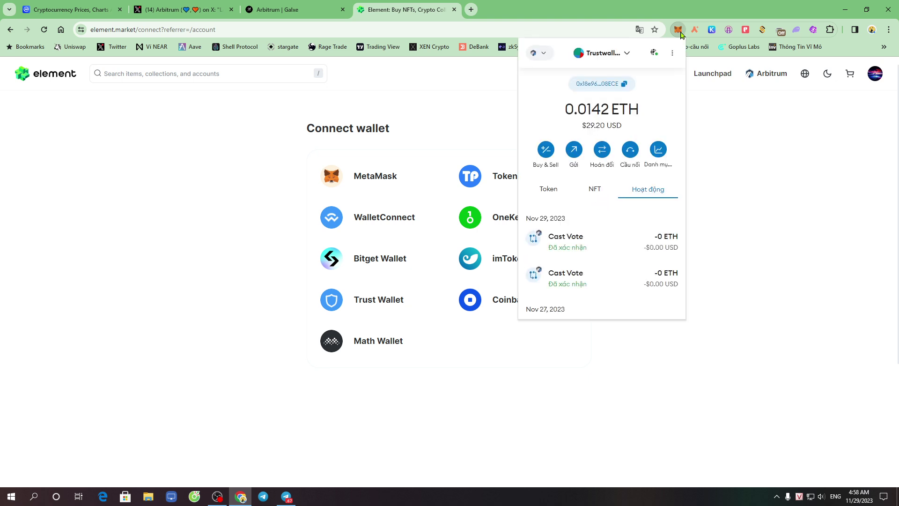
{"action": "left_click", "coordinate": [536, 55]}
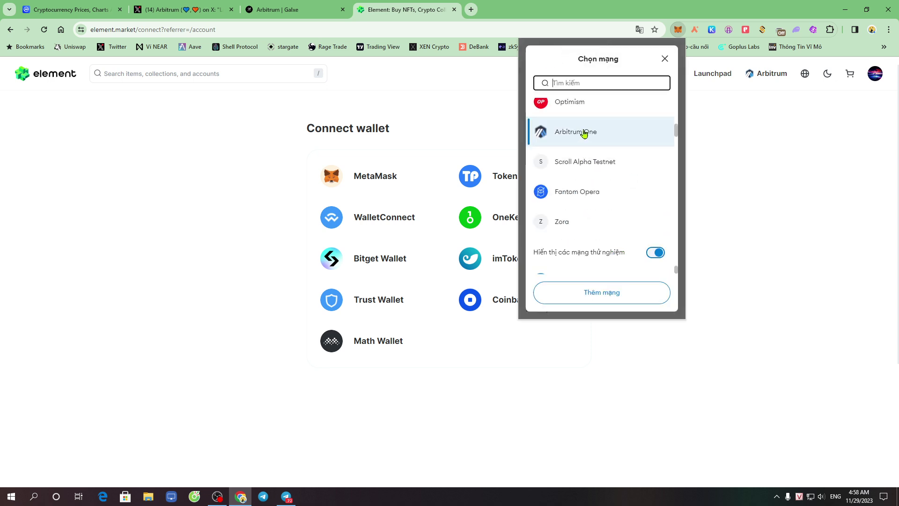
{"action": "left_click", "coordinate": [773, 171]}
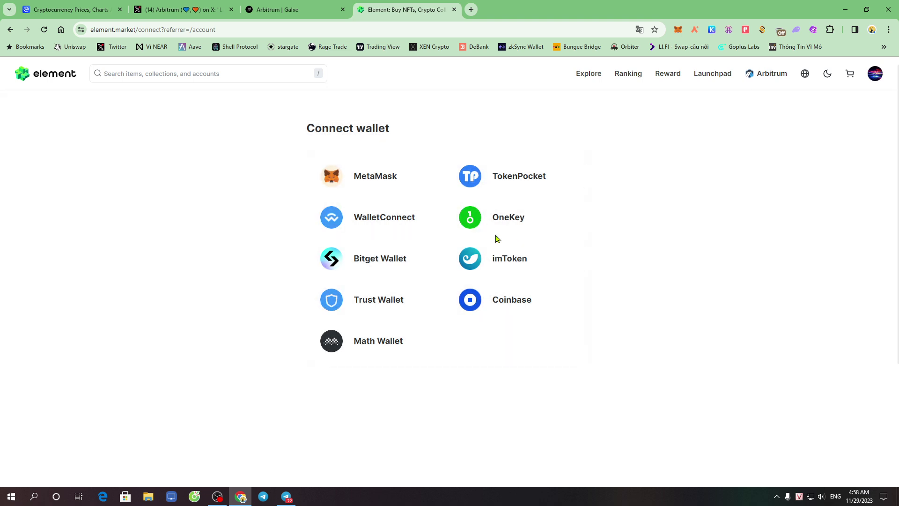
Connect to Element with MetaMask and open the account's My NFTs page.
{"action": "double_click", "coordinate": [384, 181]}
{"action": "left_click", "coordinate": [384, 181]}
{"action": "left_click", "coordinate": [875, 75]}
{"action": "left_click", "coordinate": [665, 174]}
{"action": "left_click", "coordinate": [877, 78]}
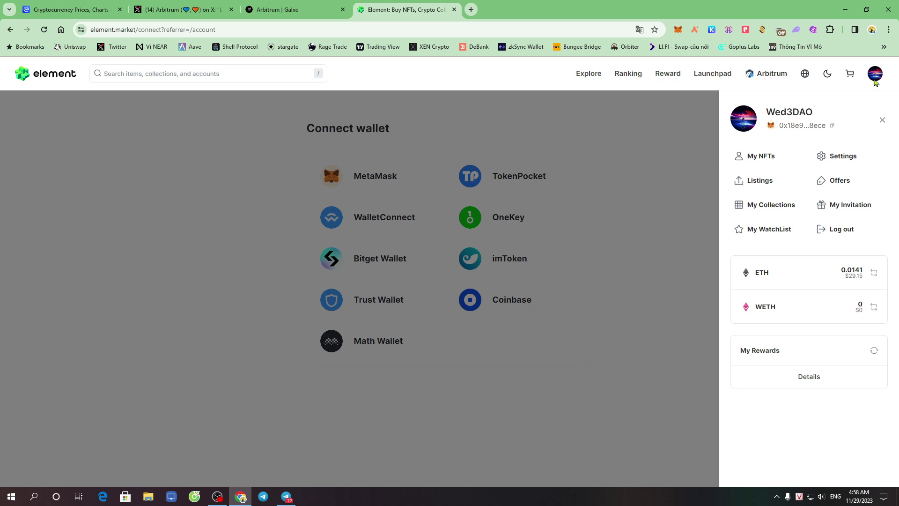
{"action": "left_click", "coordinate": [760, 160]}
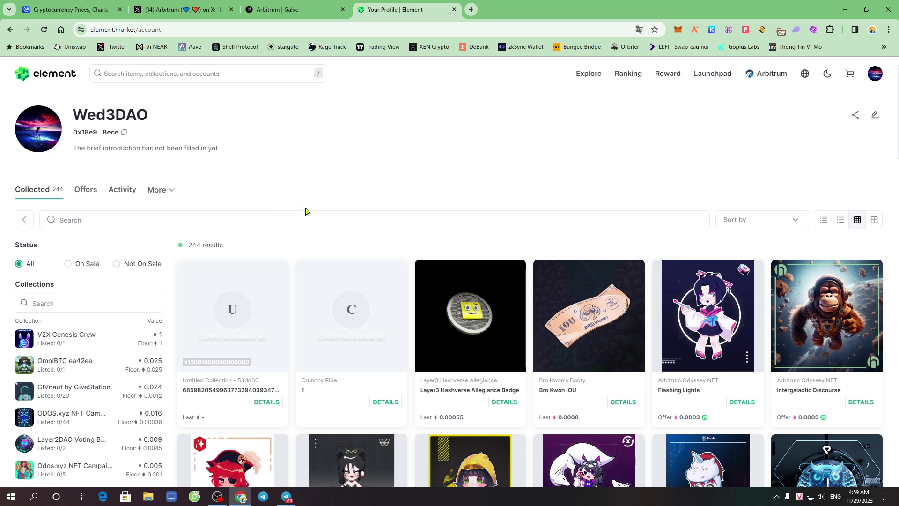
{"action": "left_click", "coordinate": [875, 74]}
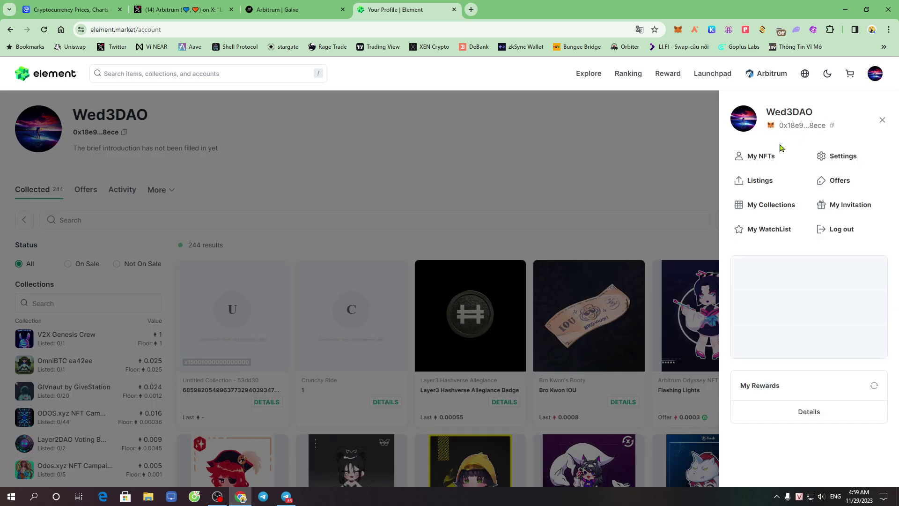
{"action": "left_click", "coordinate": [756, 160]}
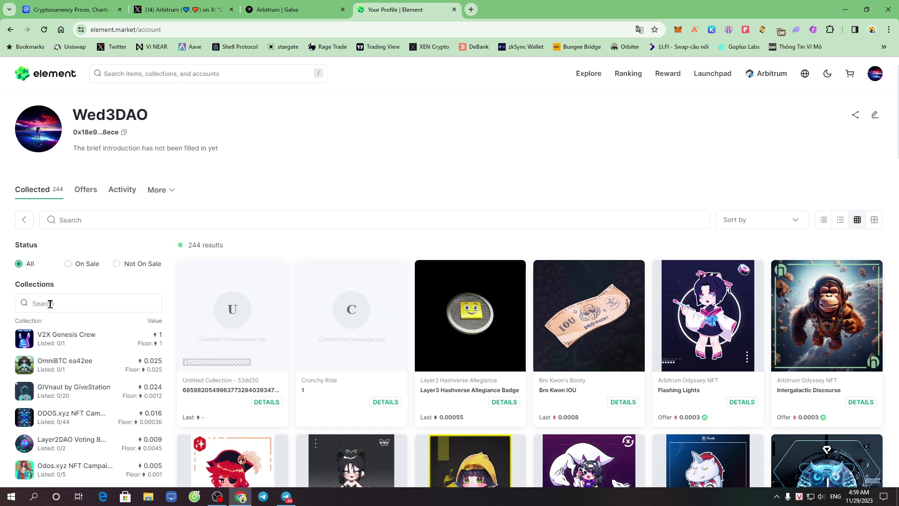
Search the collections for "ody" and filter the owned NFTs by the Arbitrum Odyssey NFT collection.
{"action": "left_click", "coordinate": [68, 304]}
{"action": "type", "text": "ody"}
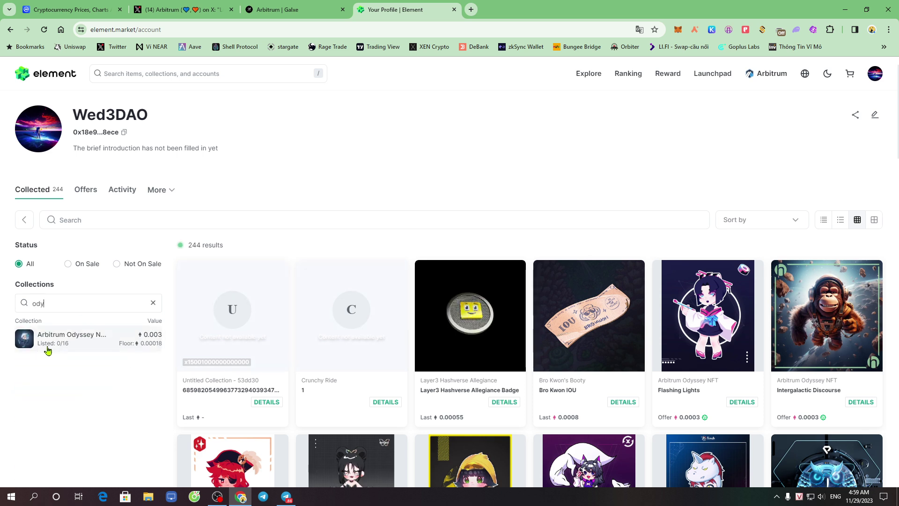
{"action": "left_click", "coordinate": [77, 346]}
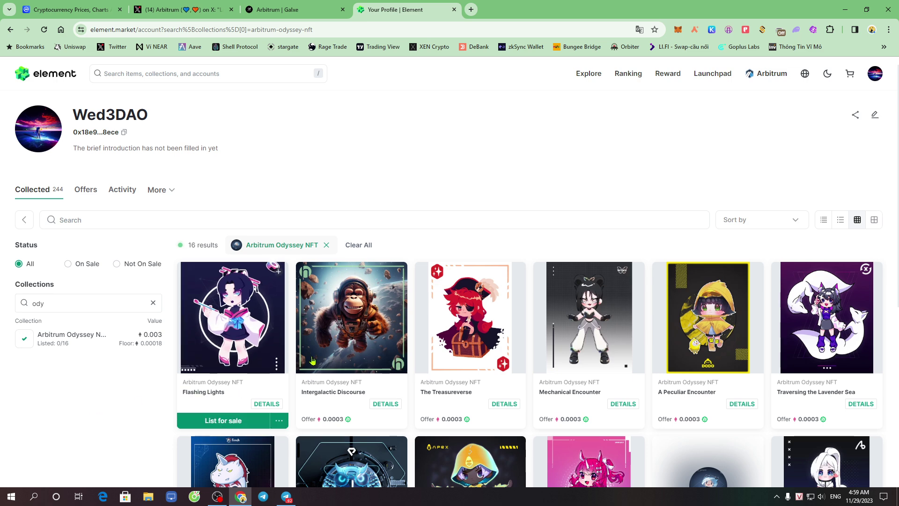
Compare the owned Odyssey NFTs with the 12/15 eligibility rule in the Arbitrum post on X, and return to Element.
{"action": "mouse_move", "coordinate": [391, 342]}
{"action": "scroll", "coordinate": [375, 337], "scroll_direction": "down", "scroll_amount": 6}
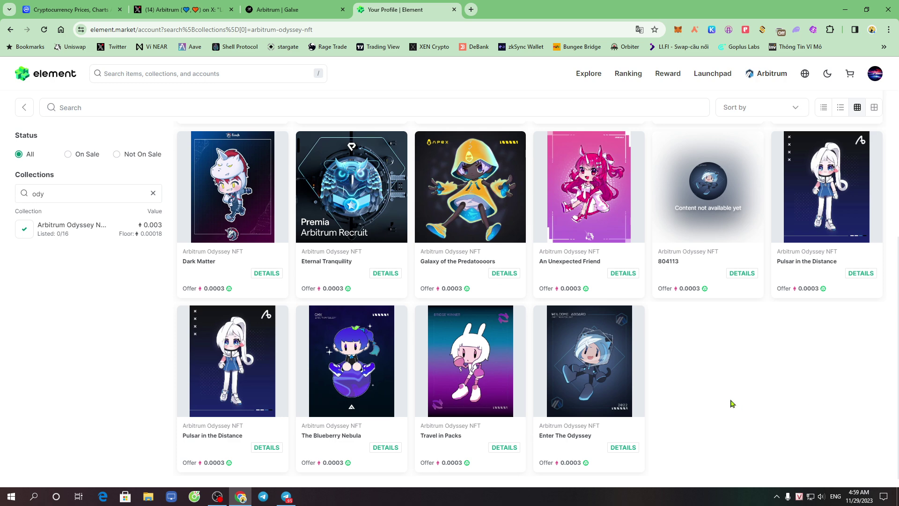
{"action": "scroll", "coordinate": [709, 424], "scroll_direction": "up", "scroll_amount": 3}
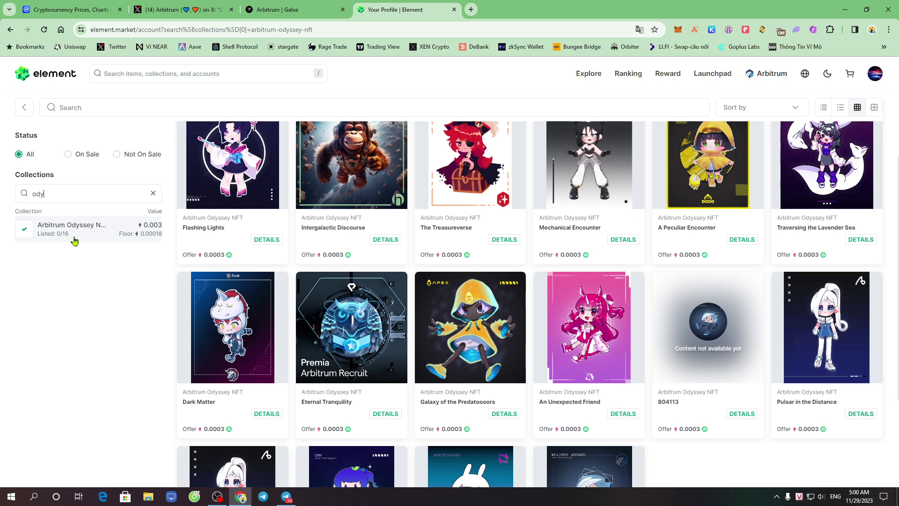
{"action": "left_click", "coordinate": [201, 9]}
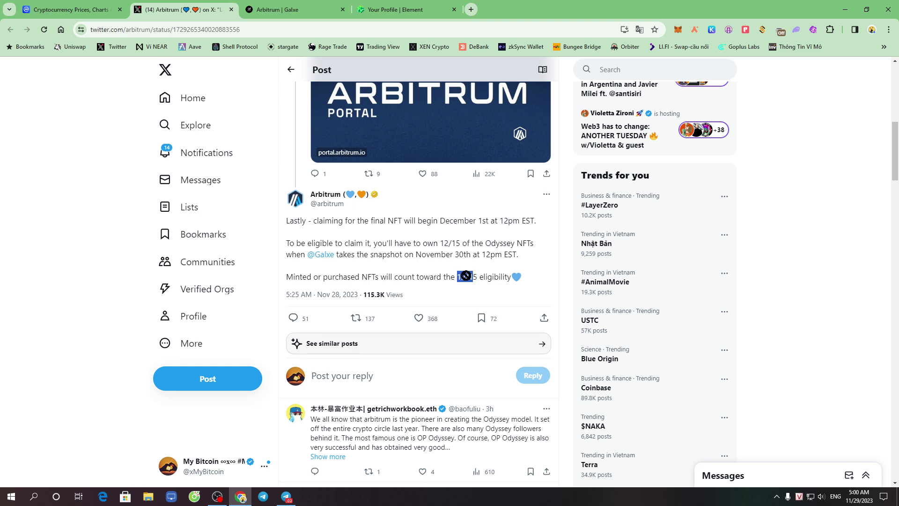
{"action": "left_click", "coordinate": [396, 9]}
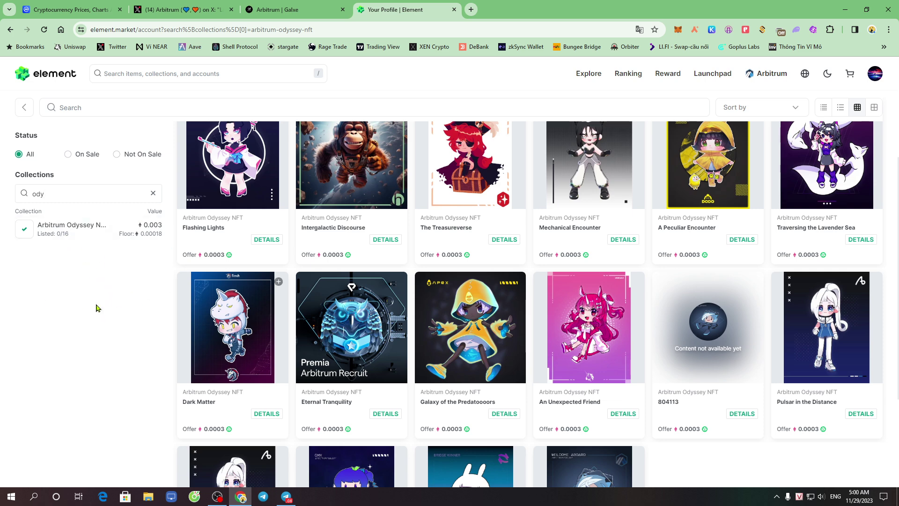
Examine all owned Arbitrum Odyssey NFTs for duplicates and for items without a loaded image.
{"action": "scroll", "coordinate": [581, 422], "scroll_direction": "up", "scroll_amount": 10}
{"action": "scroll", "coordinate": [538, 375], "scroll_direction": "down", "scroll_amount": 8}
{"action": "scroll", "coordinate": [512, 341], "scroll_direction": "up", "scroll_amount": 6}
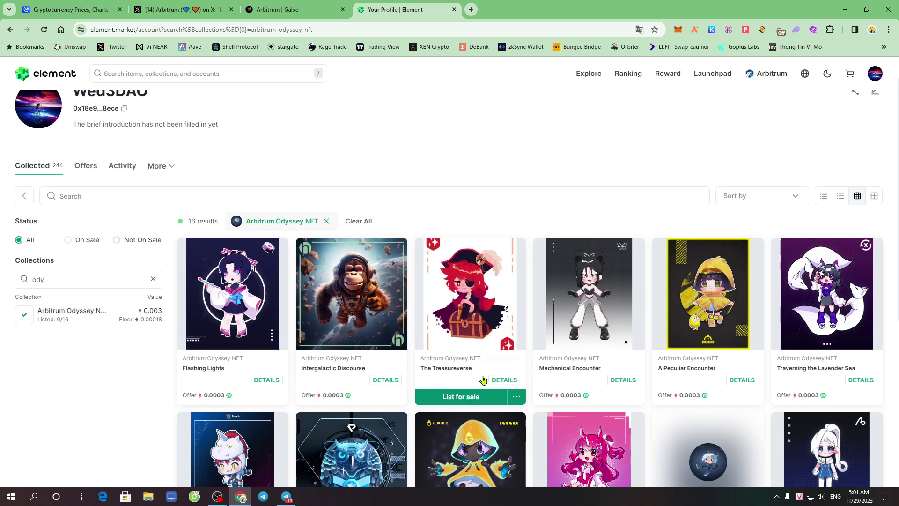
{"action": "scroll", "coordinate": [515, 366], "scroll_direction": "down", "scroll_amount": 6}
{"action": "scroll", "coordinate": [537, 361], "scroll_direction": "up", "scroll_amount": 3}
{"action": "scroll", "coordinate": [527, 366], "scroll_direction": "down", "scroll_amount": 3}
{"action": "scroll", "coordinate": [529, 367], "scroll_direction": "up", "scroll_amount": 3}
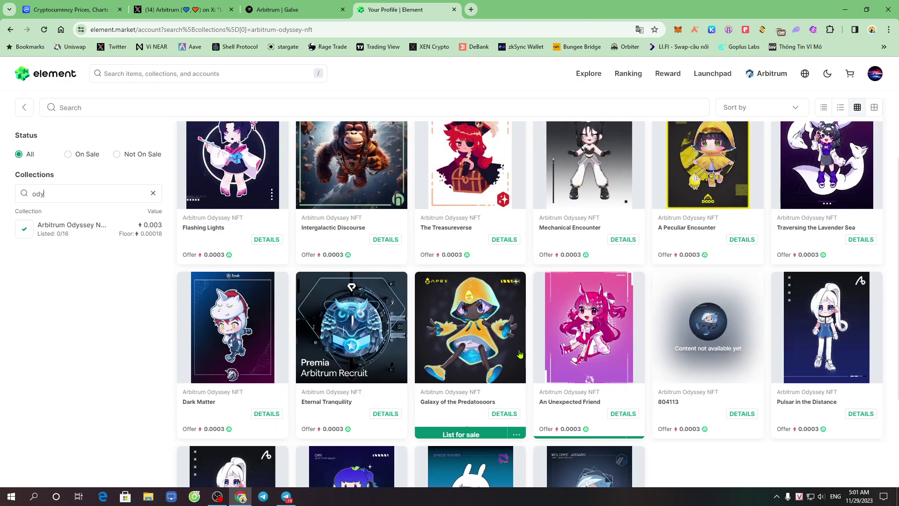
{"action": "mouse_move", "coordinate": [689, 361]}
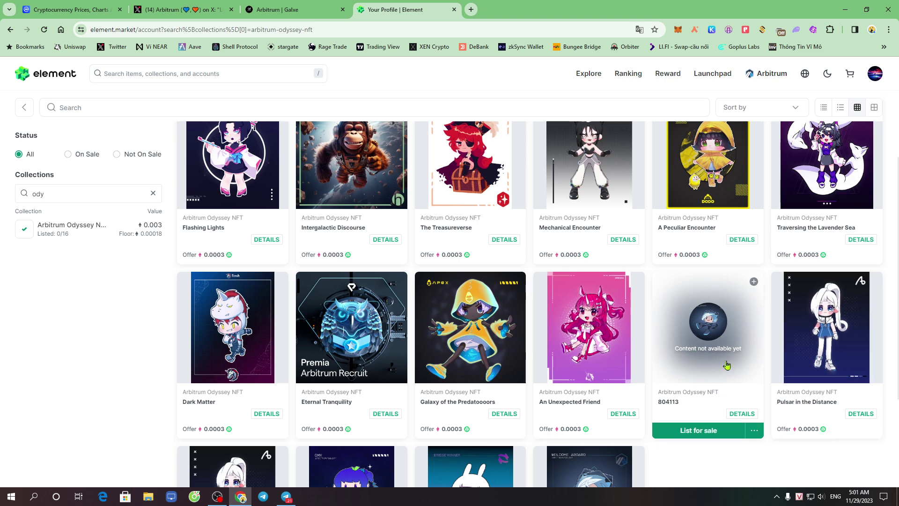
{"action": "scroll", "coordinate": [679, 351], "scroll_direction": "down", "scroll_amount": 3}
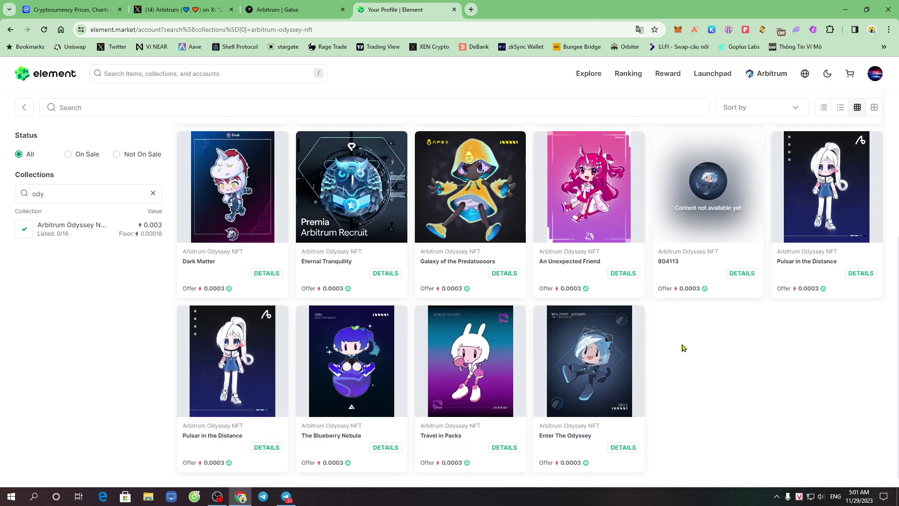
Open the details of NFT 804113 and request a metadata refresh, approving the Element sign-in signature in the wallet.
{"action": "scroll", "coordinate": [700, 242], "scroll_direction": "up", "scroll_amount": 3}
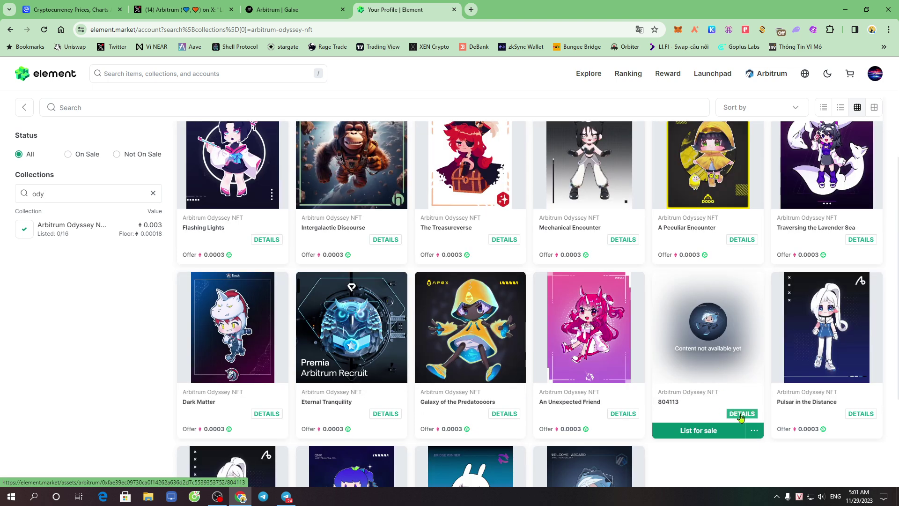
{"action": "left_click", "coordinate": [741, 417]}
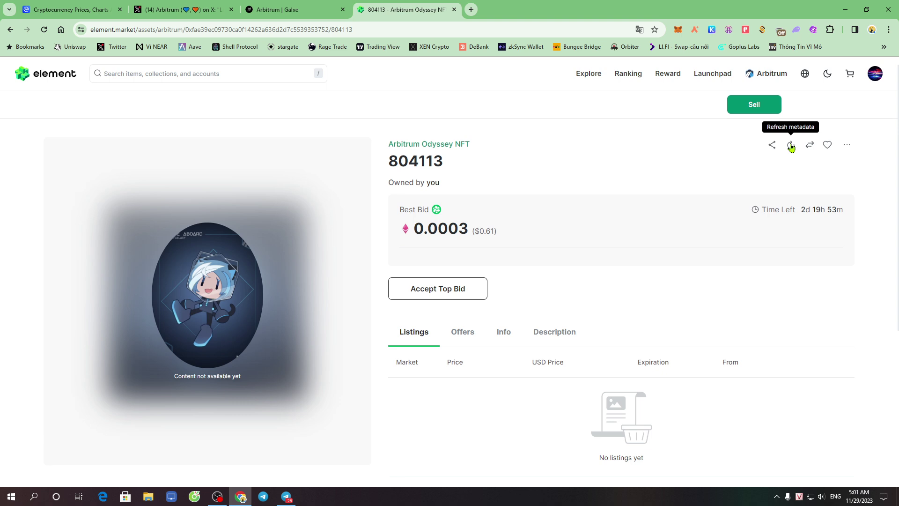
{"action": "left_click", "coordinate": [791, 146]}
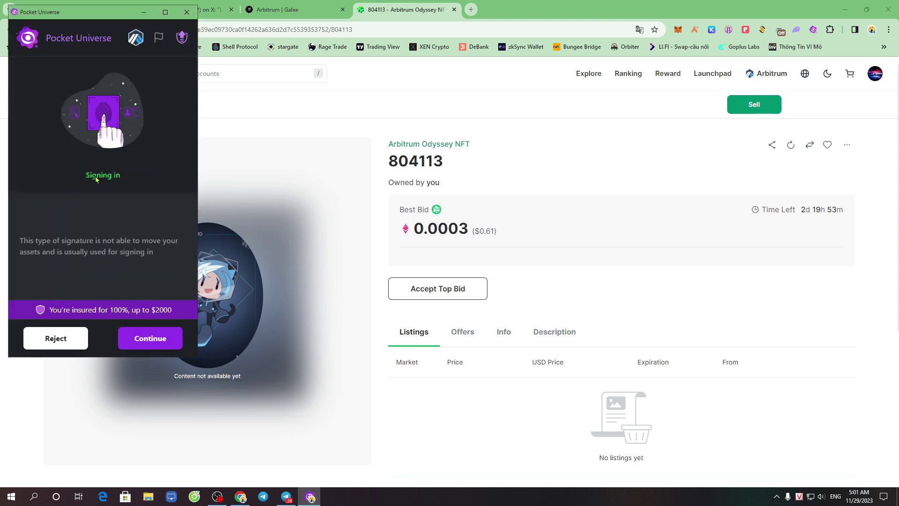
{"action": "left_click", "coordinate": [145, 338]}
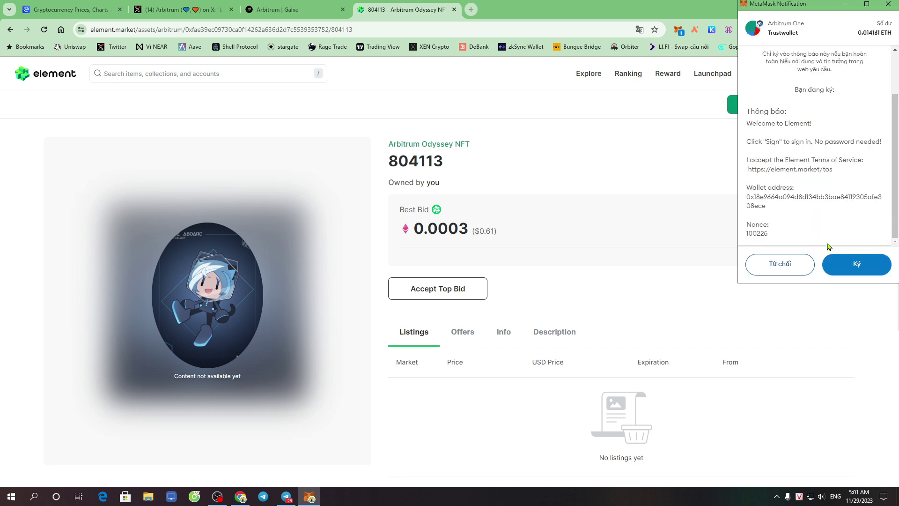
{"action": "left_click", "coordinate": [847, 264]}
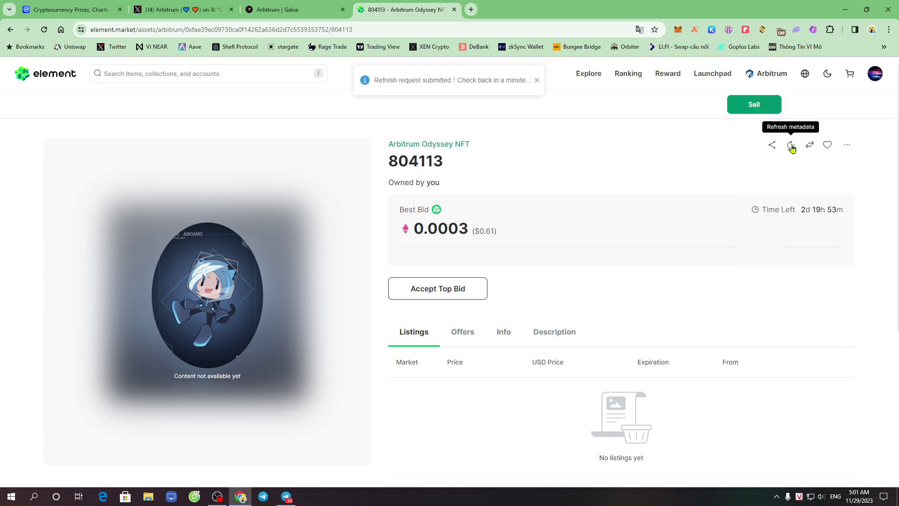
Request the metadata refresh of NFT 804113 again, before and after reloading its page.
{"action": "left_click", "coordinate": [792, 147]}
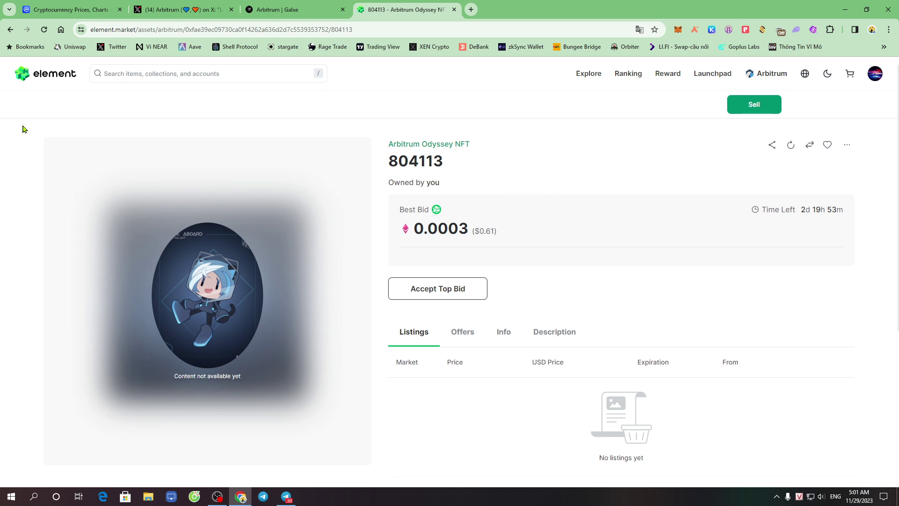
{"action": "left_click", "coordinate": [44, 30]}
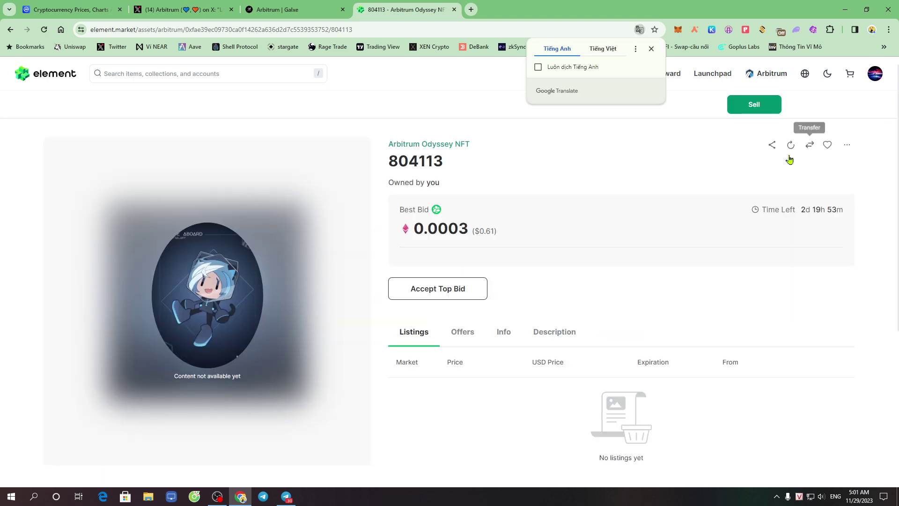
{"action": "left_click", "coordinate": [788, 148]}
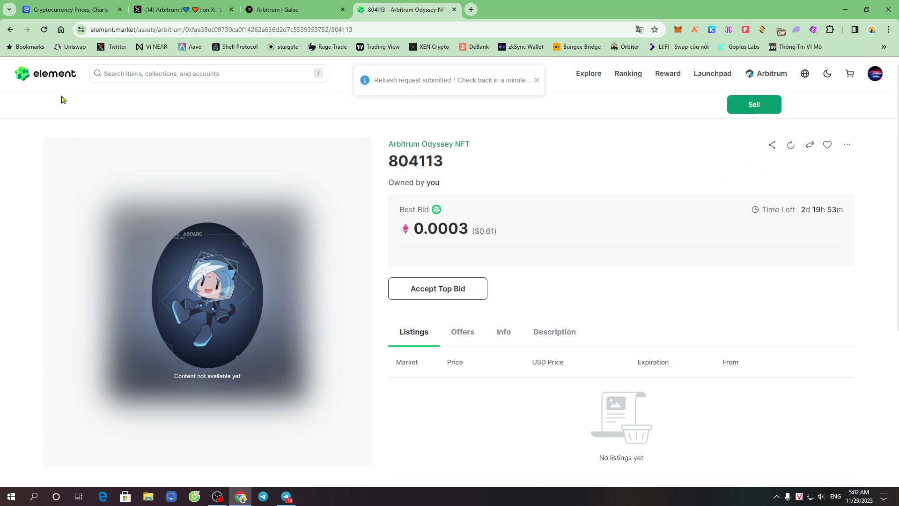
Return to the owned Arbitrum Odyssey NFTs, recheck NFT 804113 and search the collections for "ody".
{"action": "left_click", "coordinate": [11, 30]}
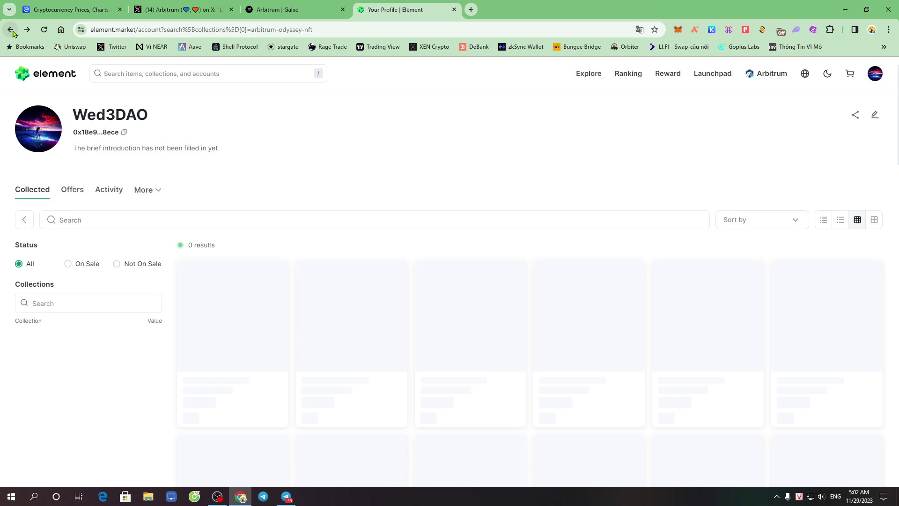
{"action": "scroll", "coordinate": [707, 285], "scroll_direction": "down", "scroll_amount": 6}
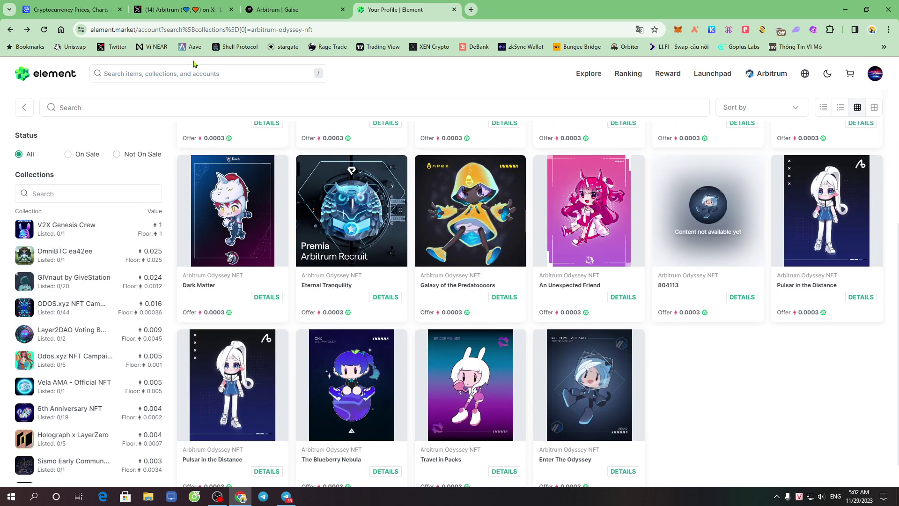
{"action": "mouse_move", "coordinate": [739, 258]}
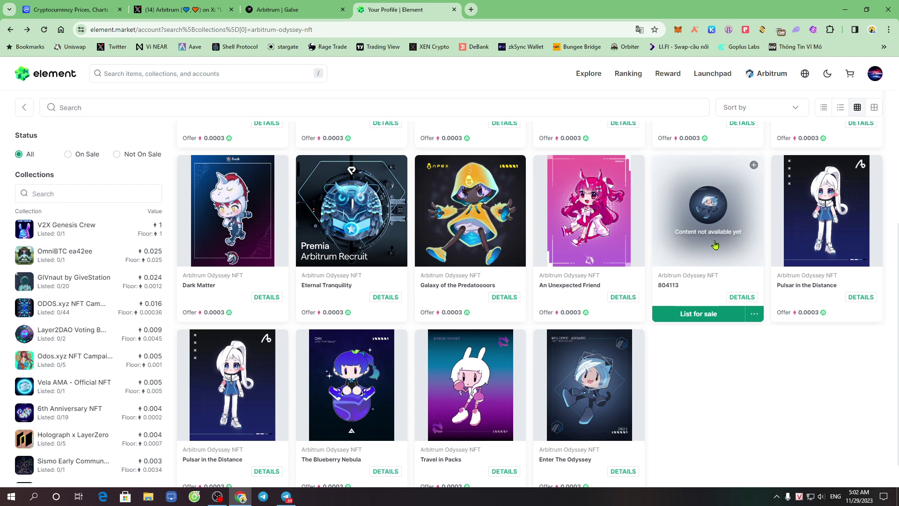
{"action": "left_click", "coordinate": [63, 193]}
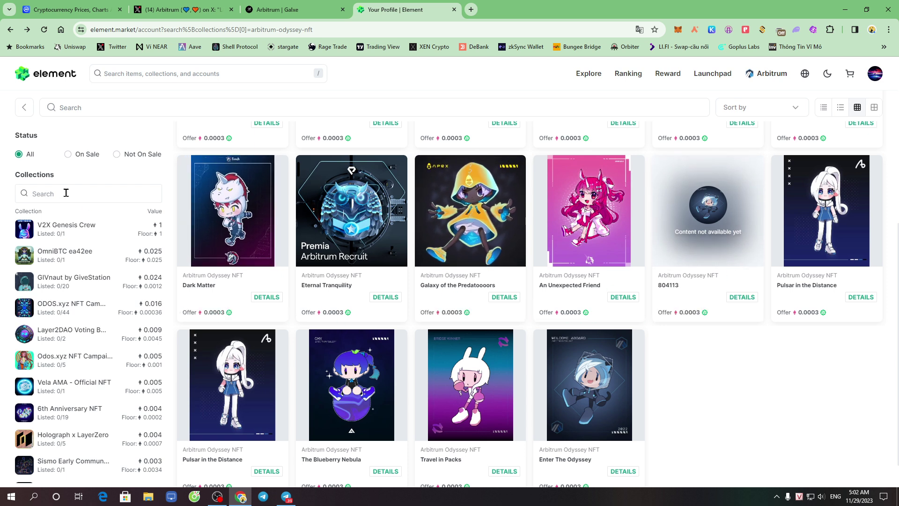
{"action": "type", "text": "ody"}
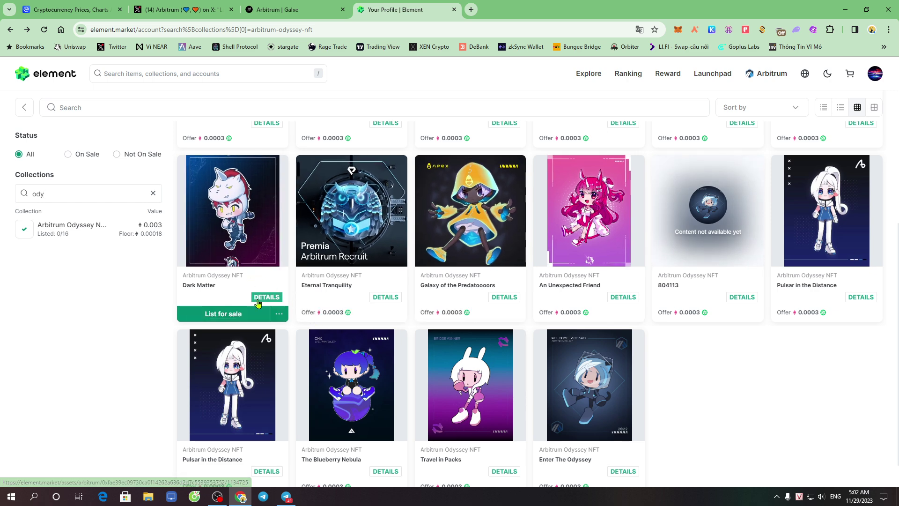
{"action": "scroll", "coordinate": [260, 303], "scroll_direction": "up", "scroll_amount": 5}
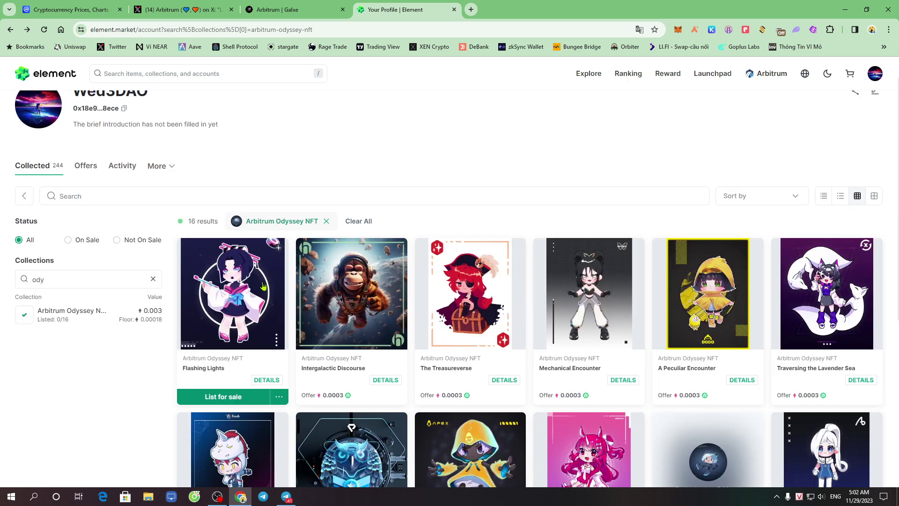